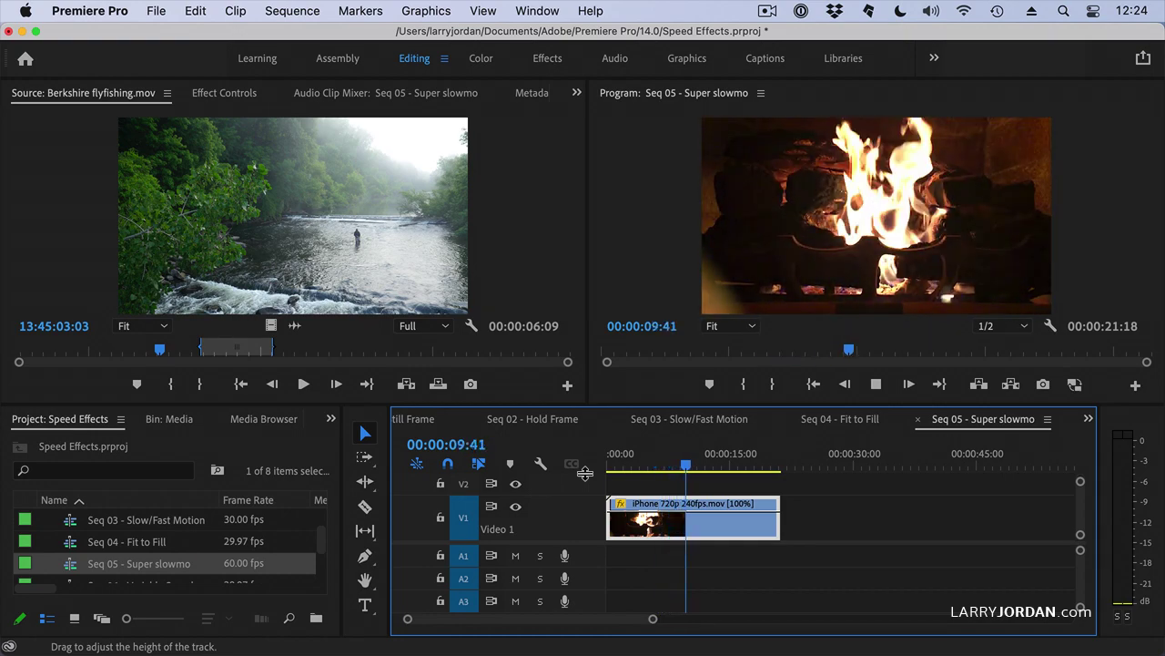
Stop the fireplace clip's playback, step forward a few frames, then return the playhead to the start
key("space")
key("Right")
key("Right")
key("Right")
key("Right")
key("Right")
key("Right")
key("Right")
key("Right")
key("Right")
key("Right")
key("Right")
key("Right")
key("Right")
key("Right")
key("Right")
key("Right")
key("Right")
key("Right")
key("Right")
key("Right")
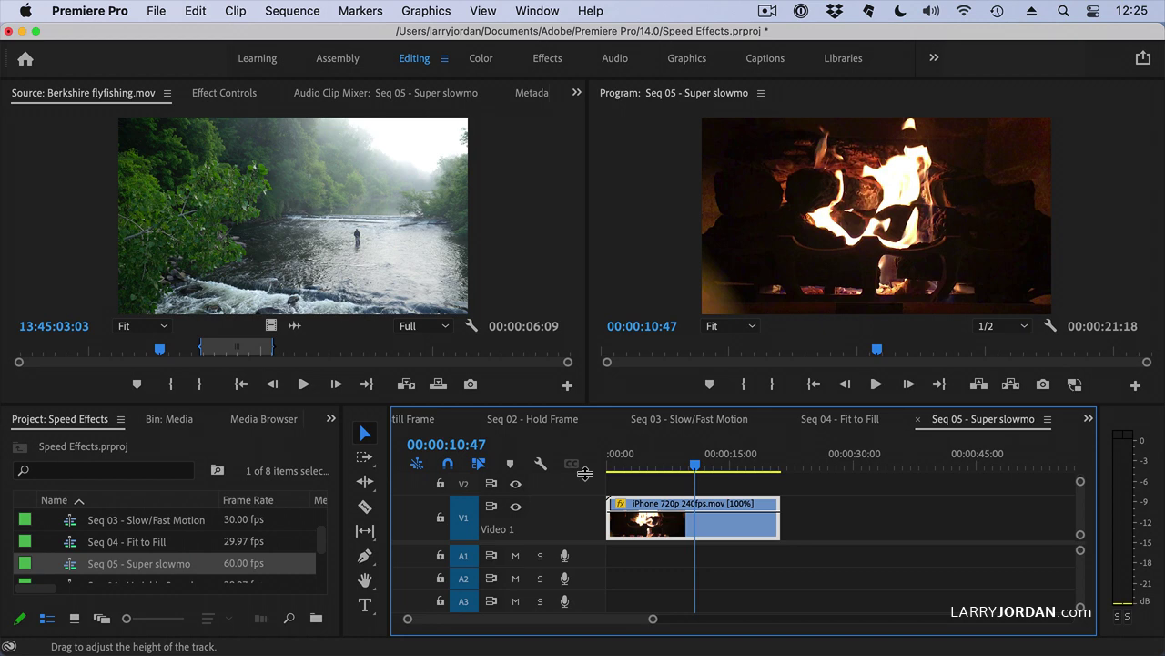
left_click_drag(692, 468, 580, 474)
Set the fireplace clip's speed to 12.5%, stretching its duration to 00:02:50:24
left_click(580, 470)
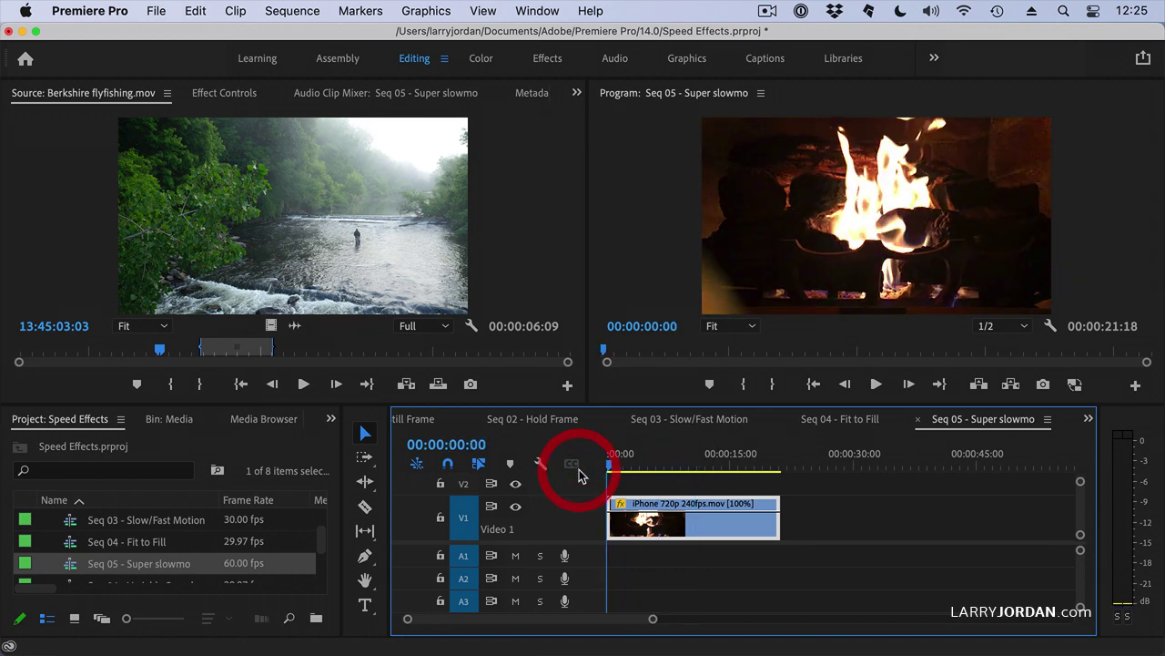
left_click(692, 531)
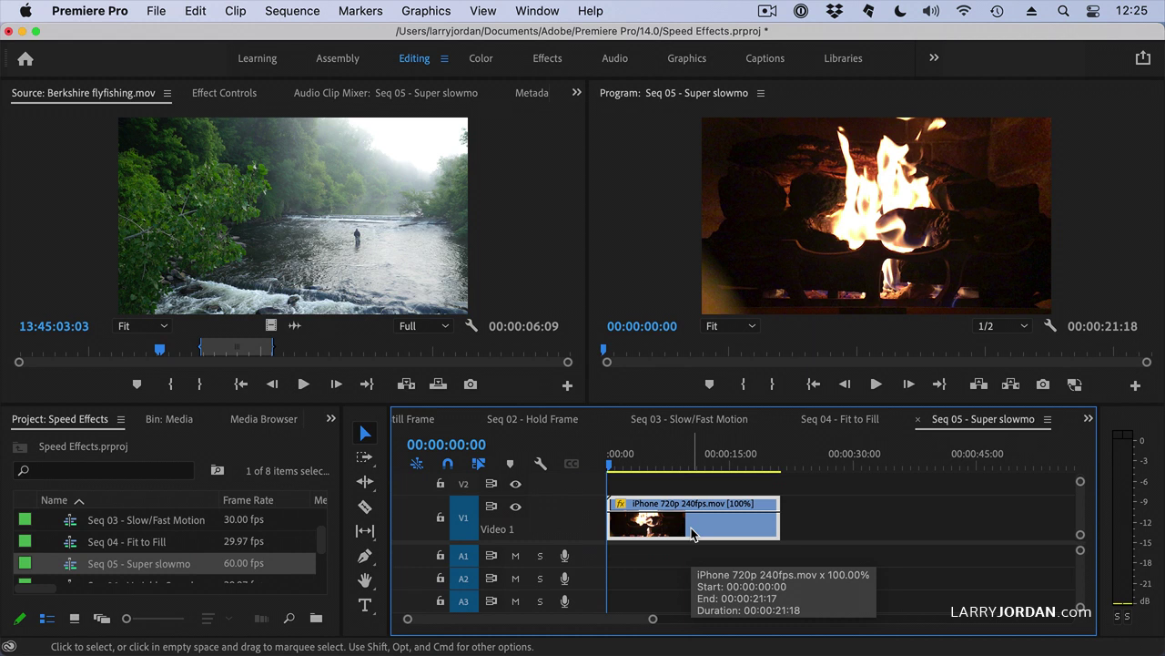
key("super+r")
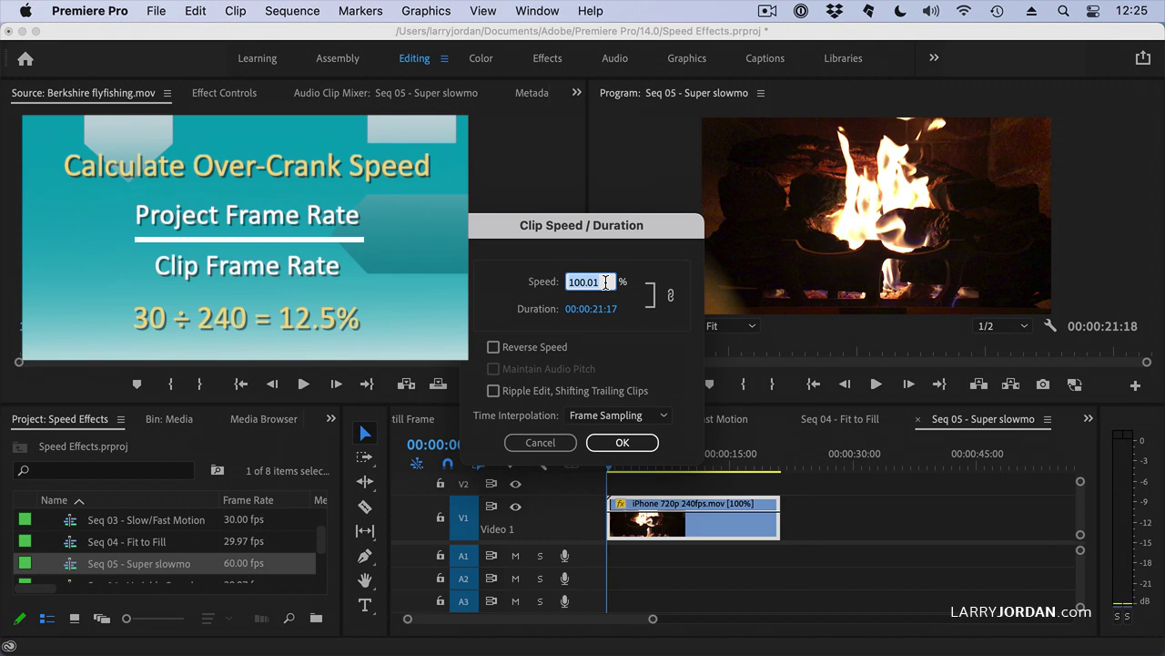
type("12")
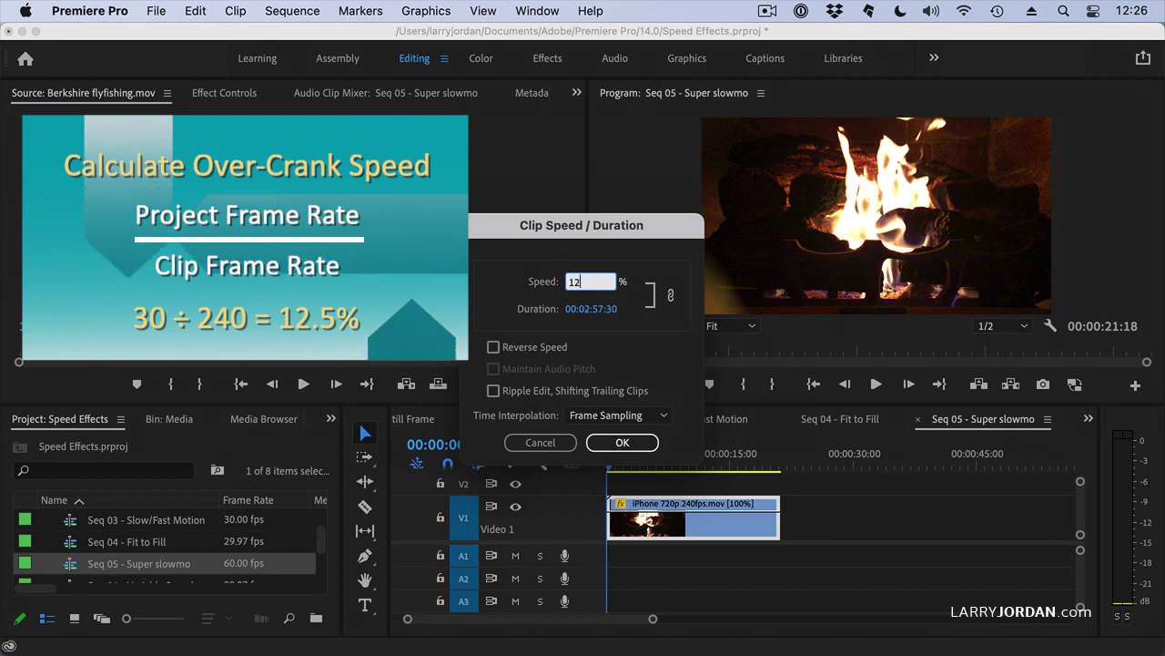
type(".5")
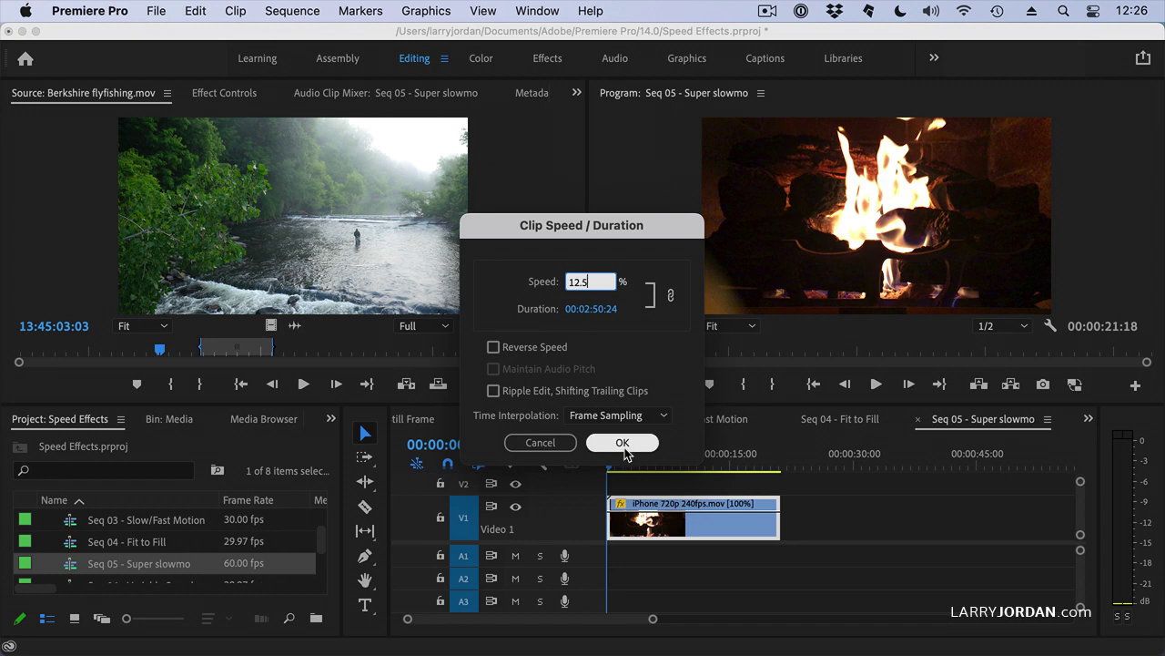
left_click(623, 442)
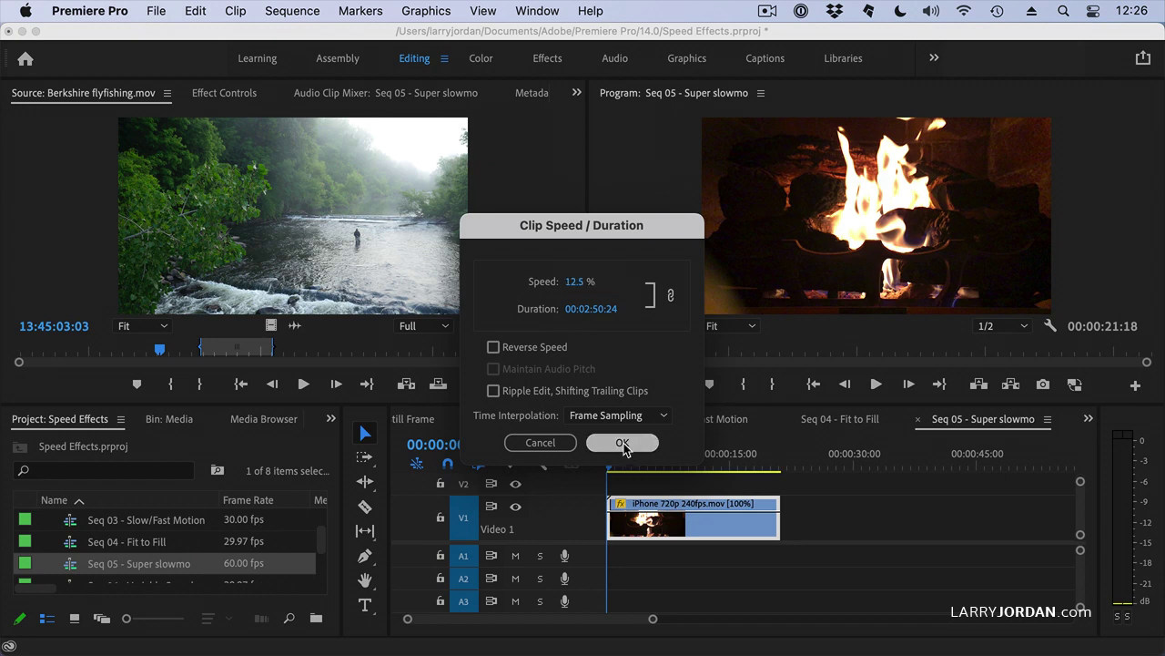
Play the 12.5% slow-motion fireplace clip and stop it at 00:00:23:21
key("space")
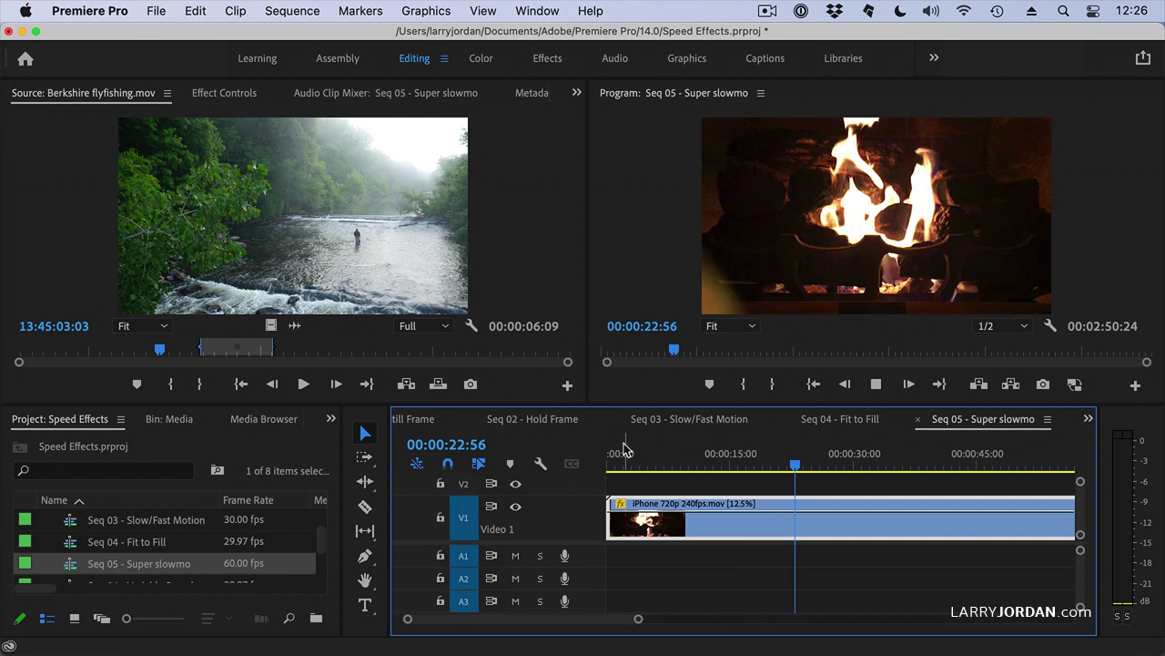
key("space")
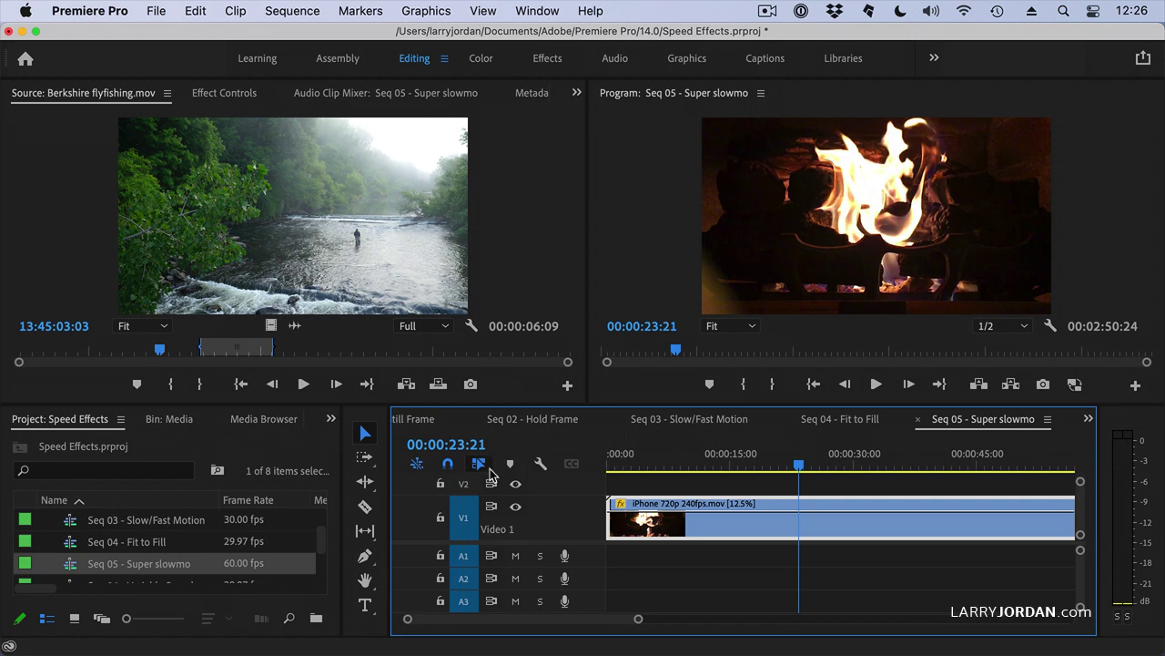
left_click(701, 558)
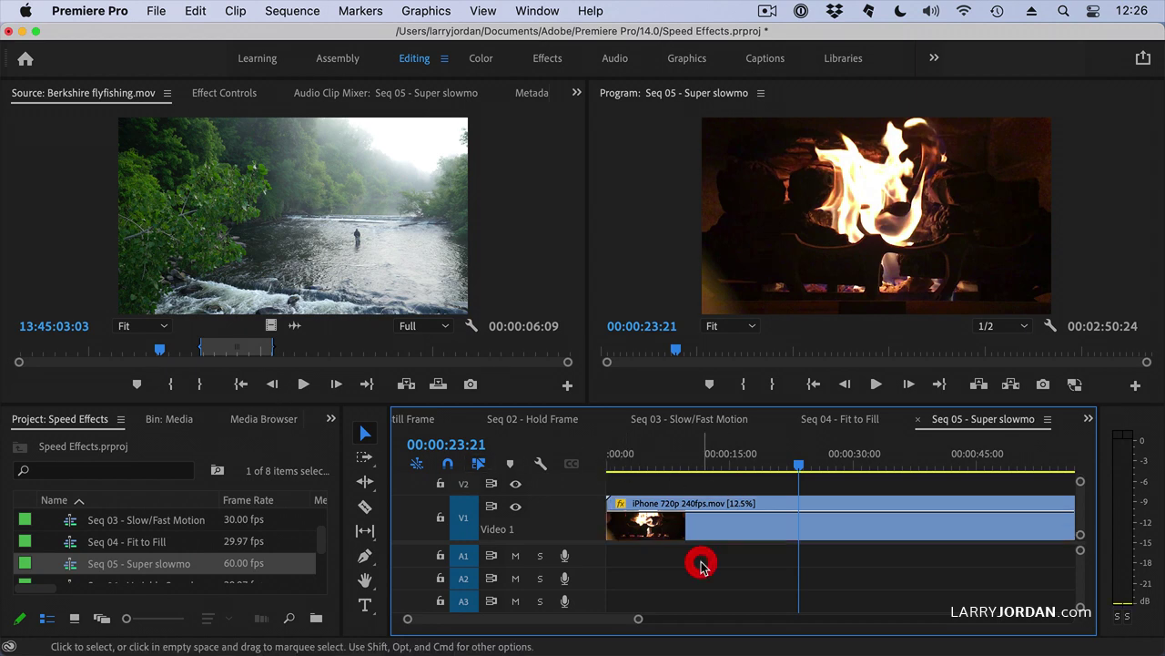
left_click(305, 10)
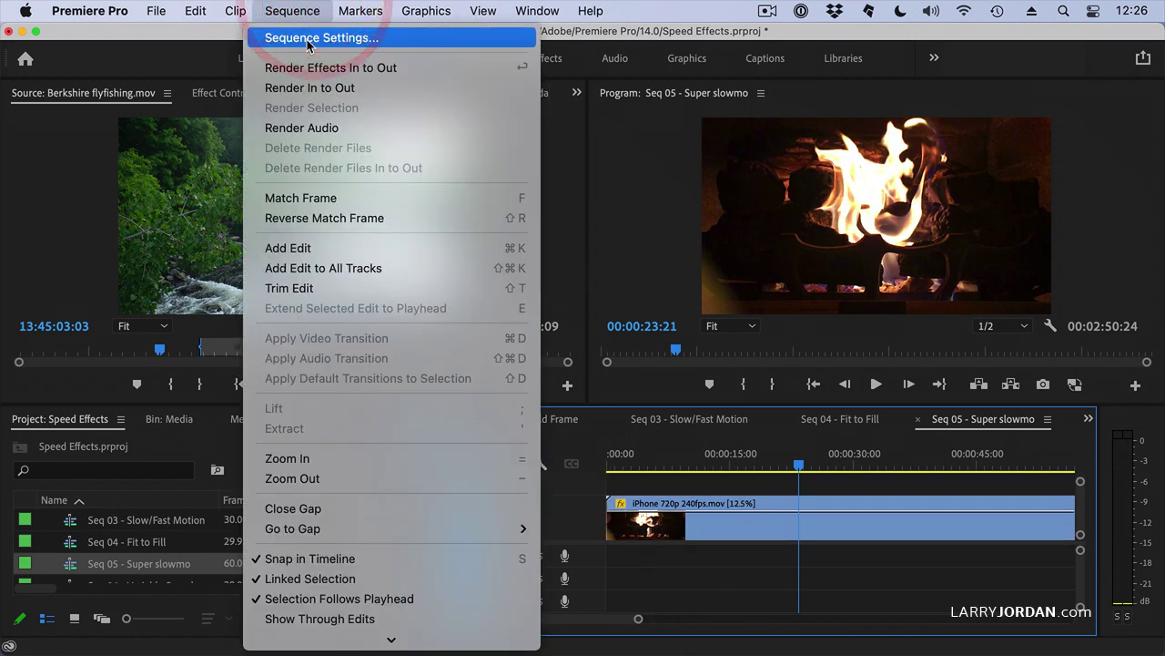
left_click(304, 37)
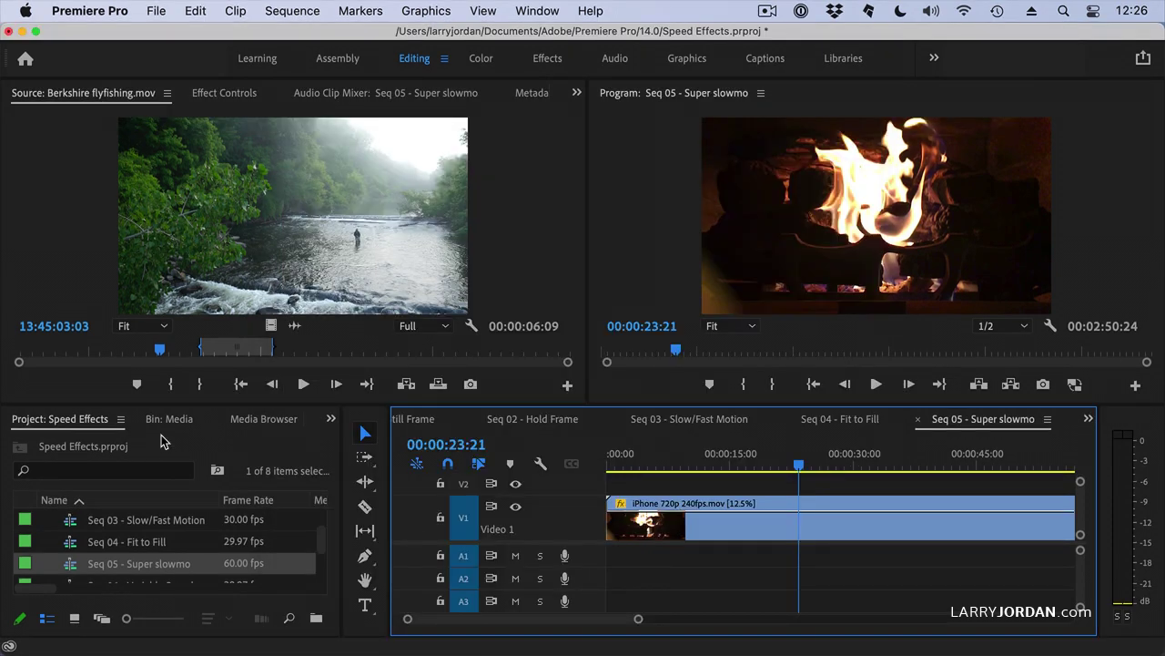
Check the properties of iPhone 720p 240fps.mov in the Media bin: 239.99 fps, variable frame rate
left_click(168, 419)
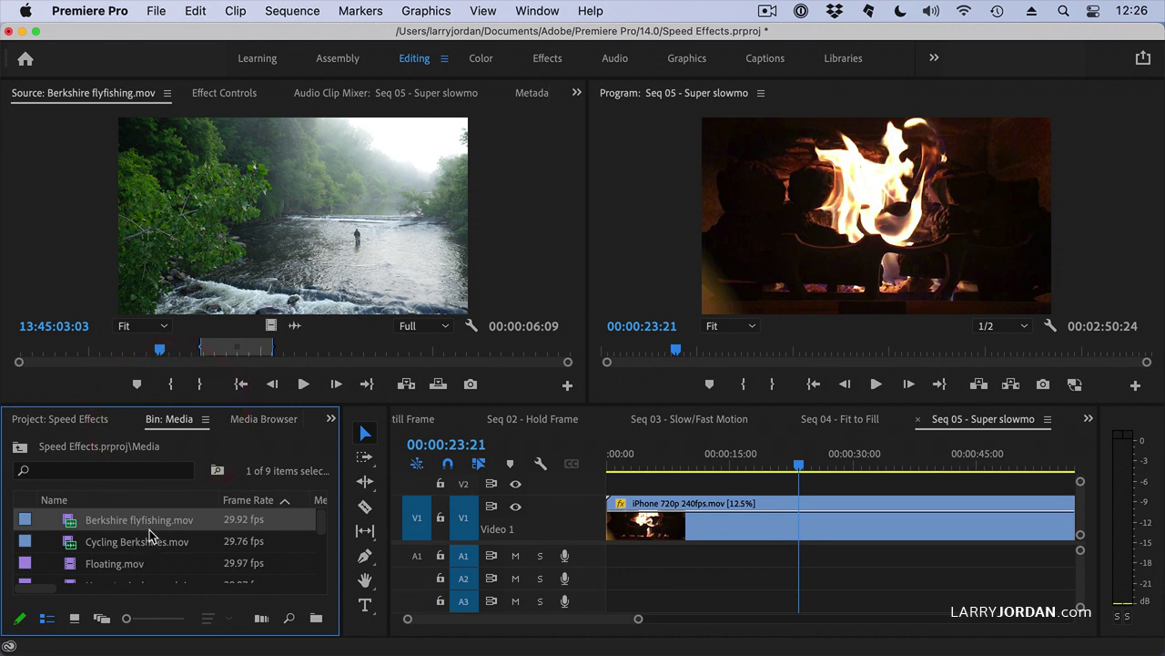
scroll(153, 539, "down", 3)
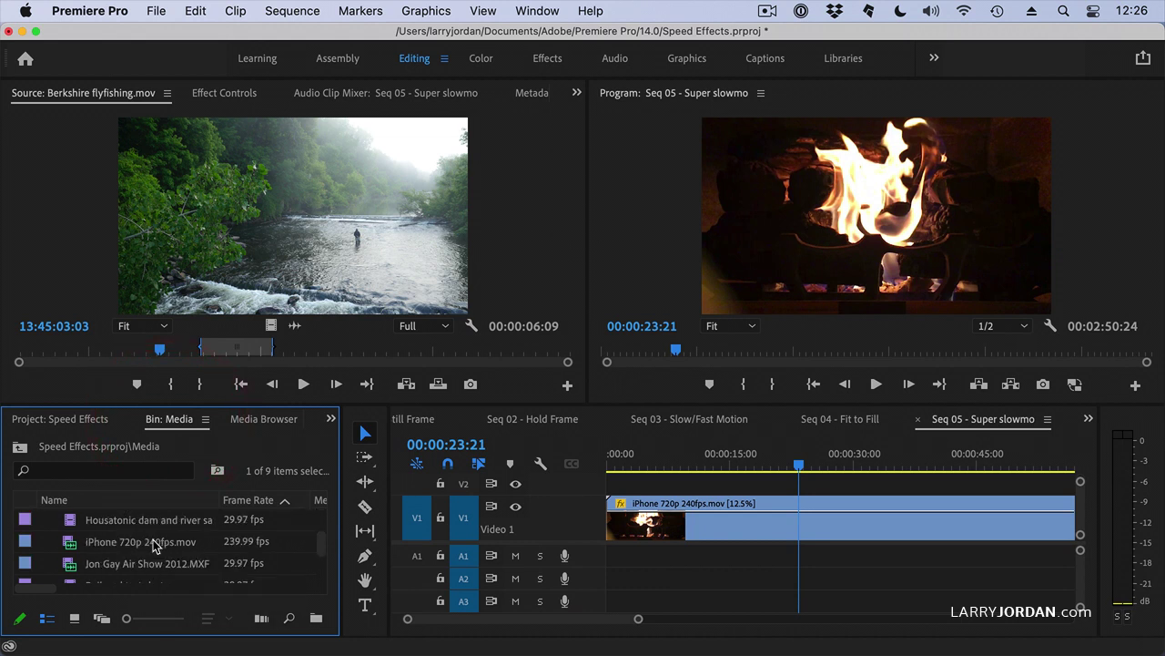
left_click(153, 540)
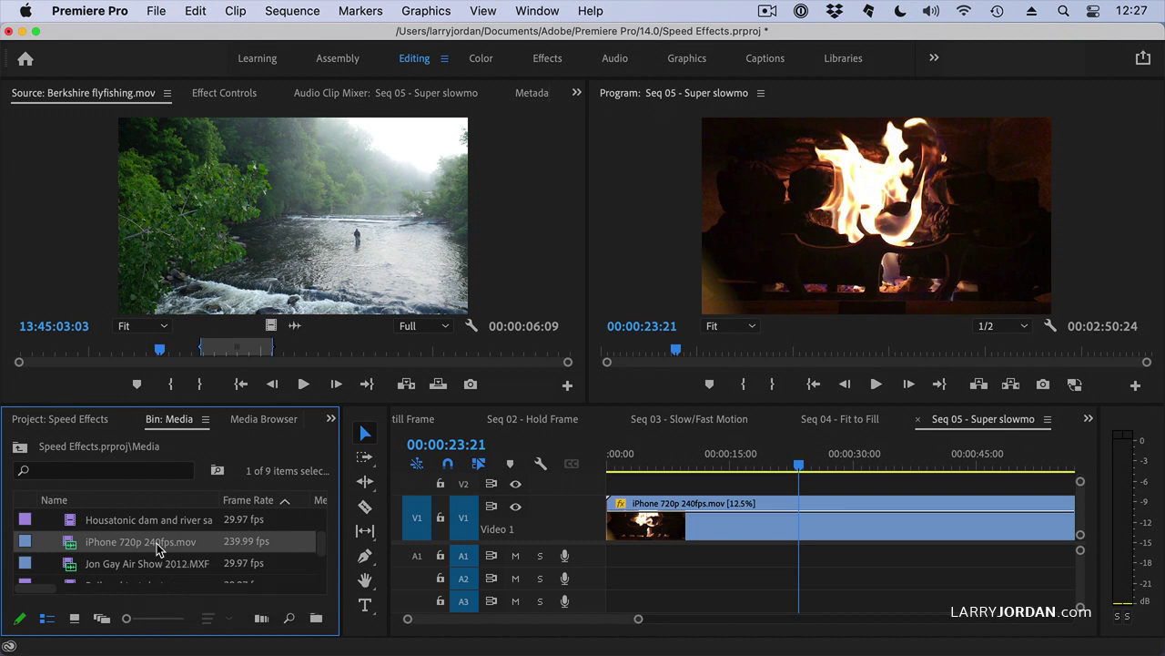
right_click(157, 544)
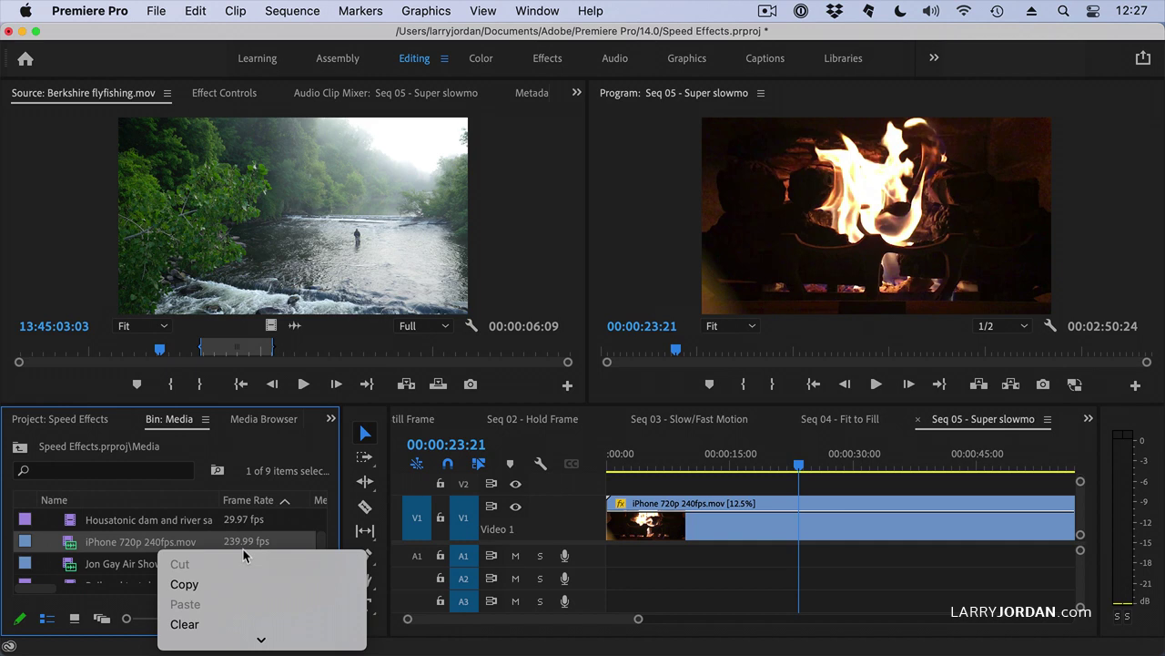
mouse_move(260, 637)
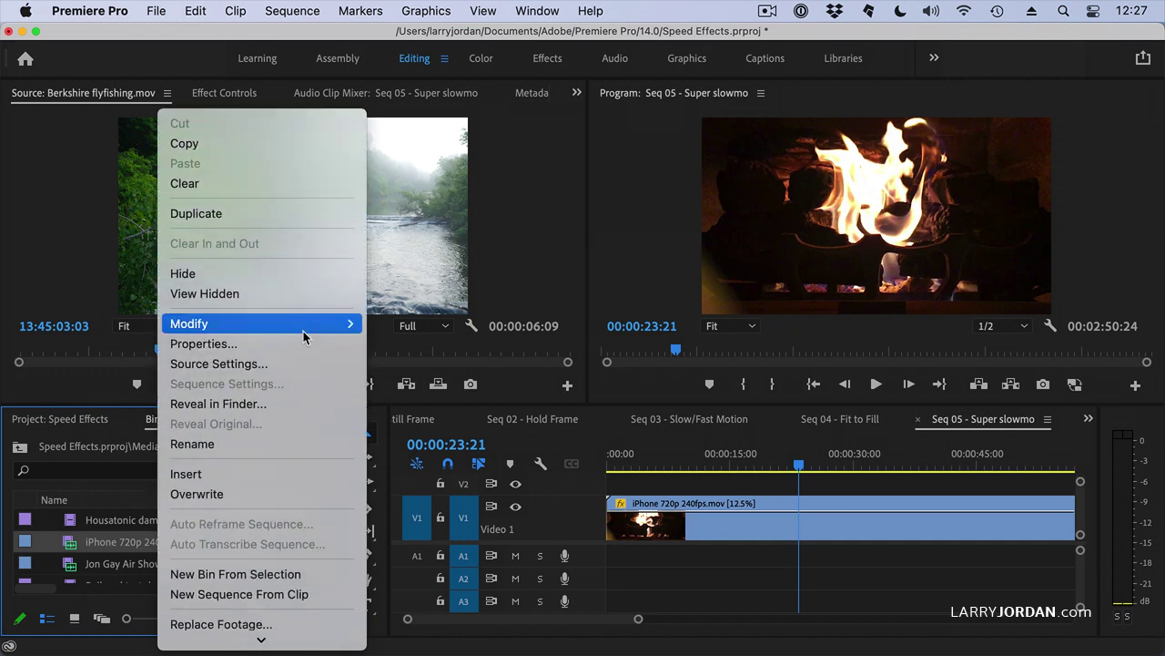
left_click(290, 348)
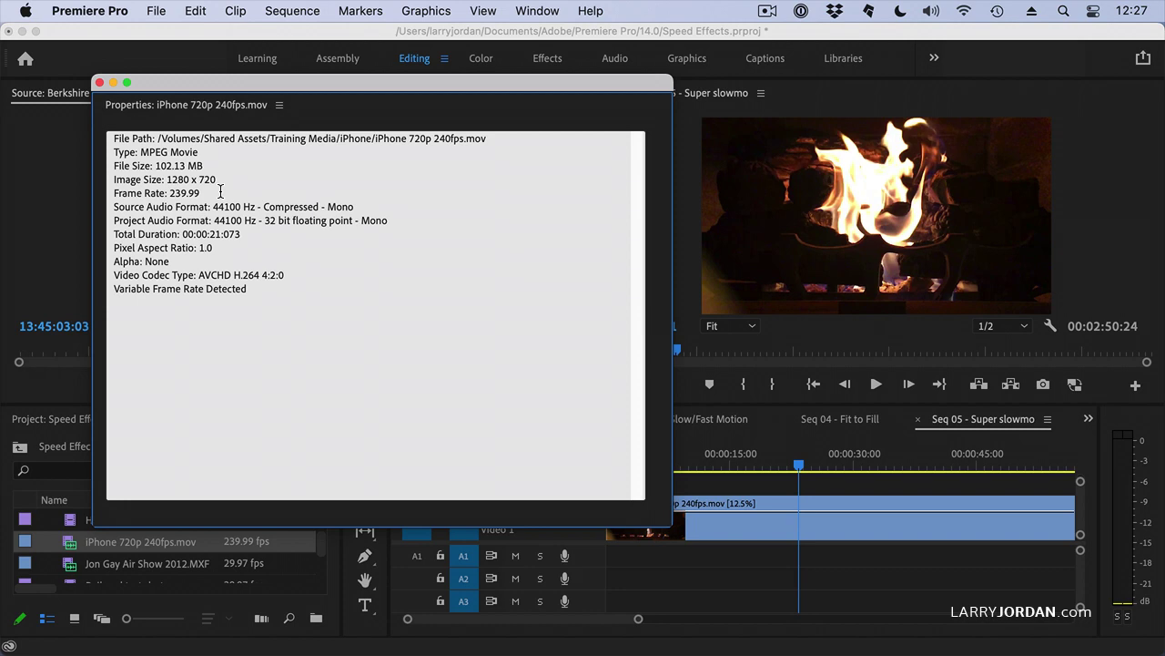
left_click(99, 83)
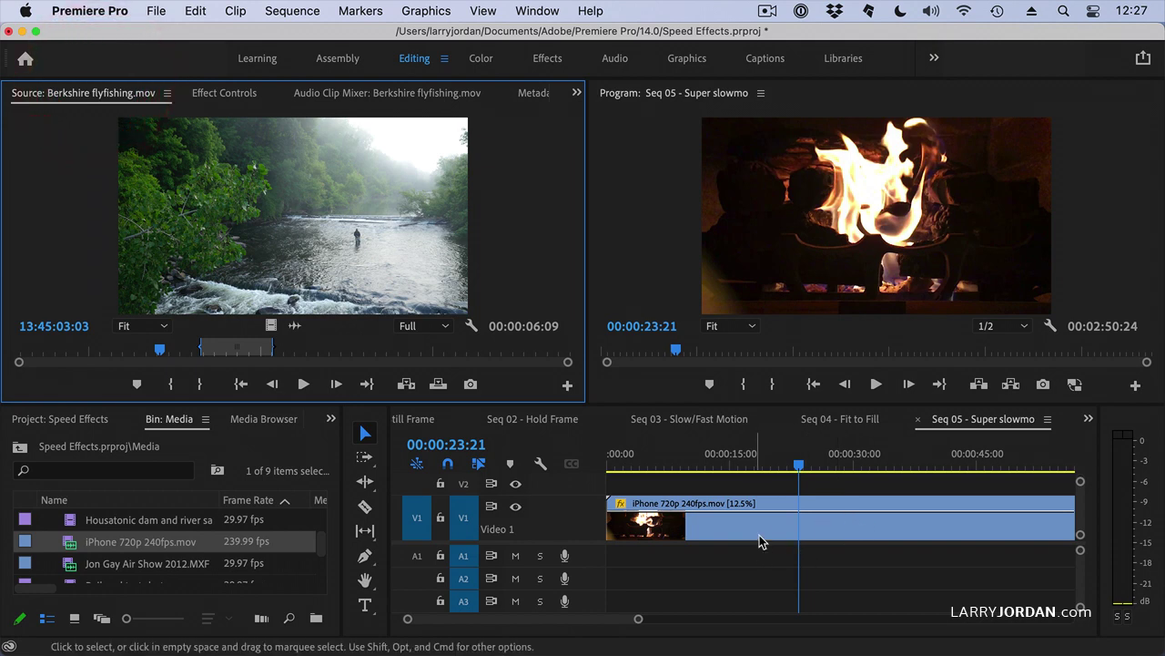
Move the playhead back to 00:00:14:16 and select the slowed fireplace clip on V1
left_click_drag(765, 464, 726, 462)
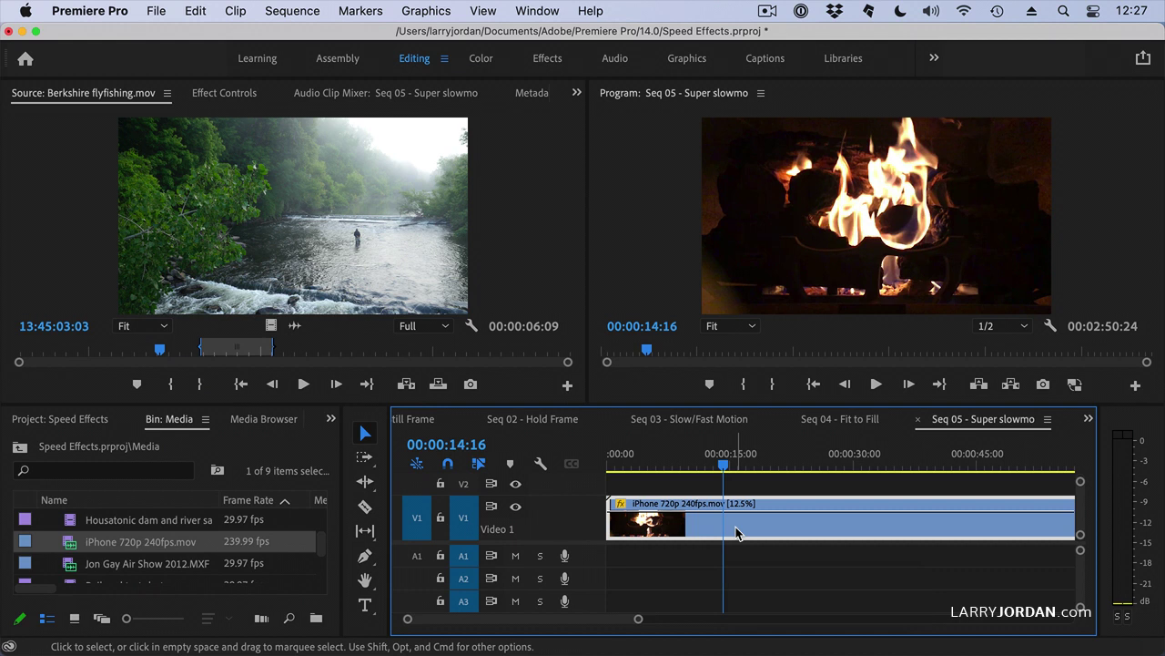
left_click(725, 527)
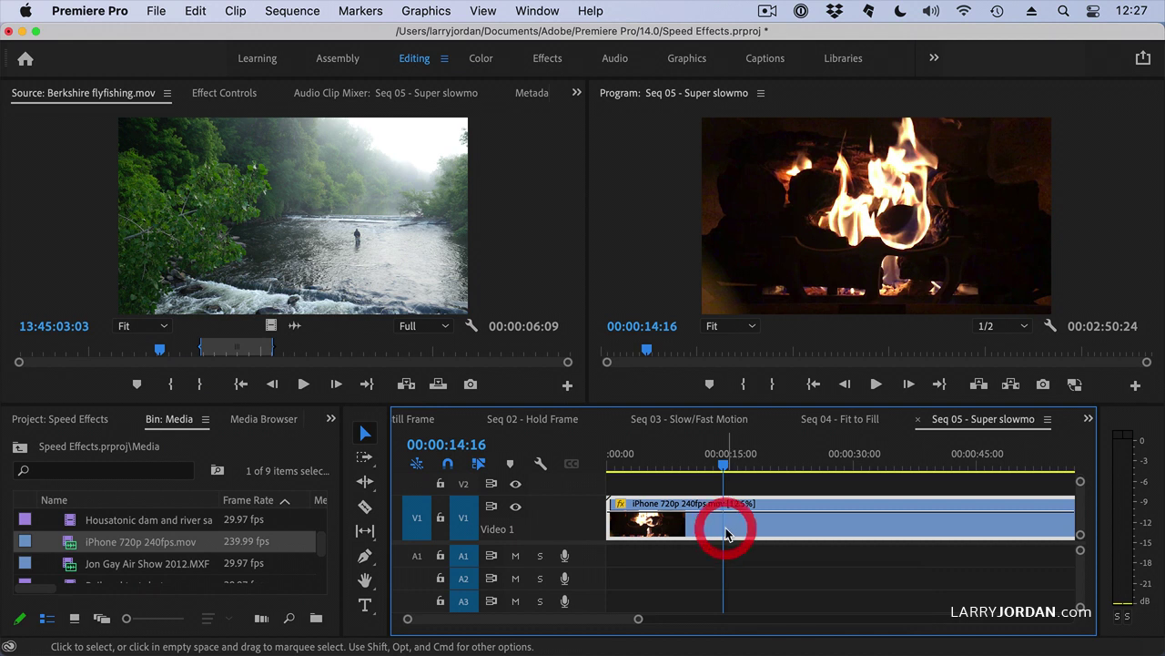